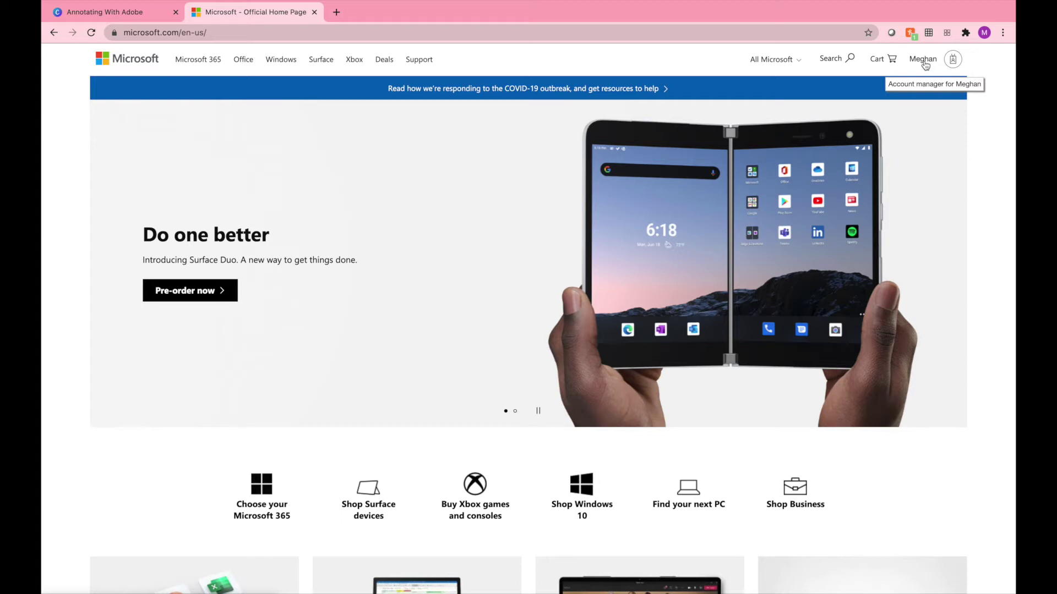
Step: Open Word through the Microsoft account page and open the recent document "Read 82 DLA 1_Active Reading_Word"
left_click(925, 65)
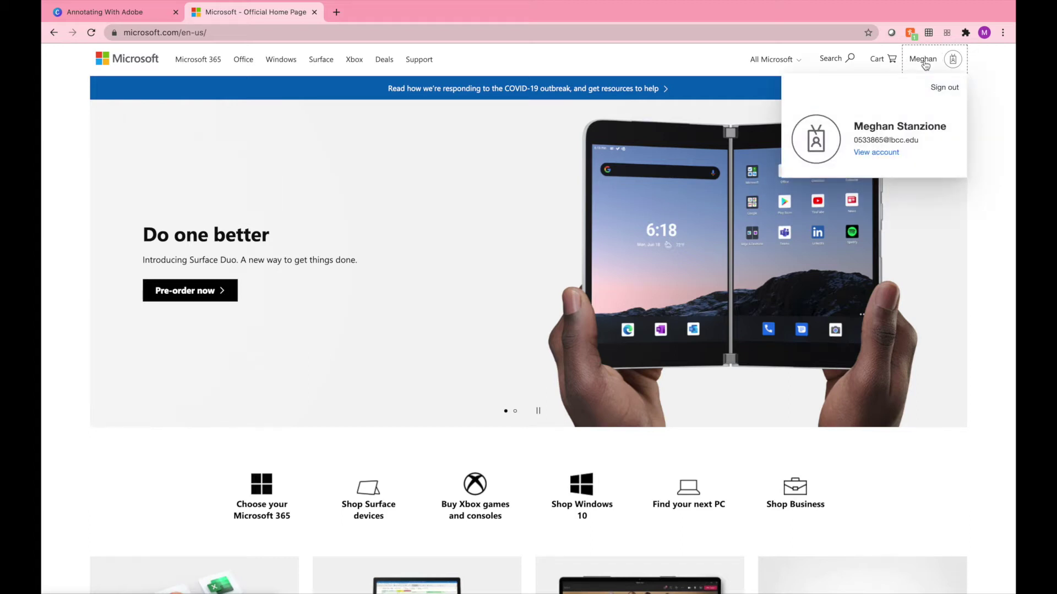
left_click(876, 153)
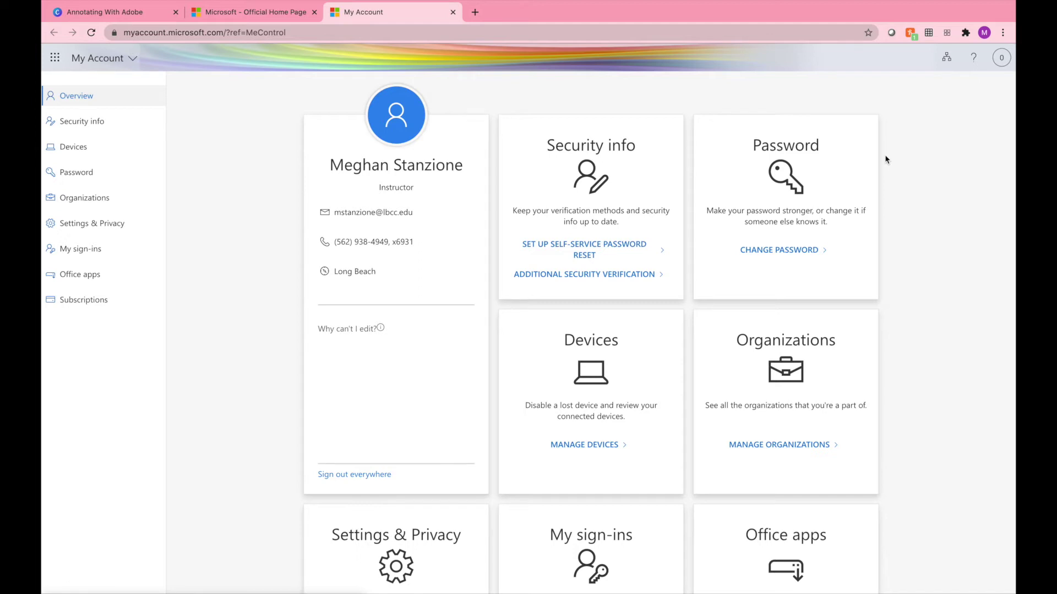
left_click(55, 58)
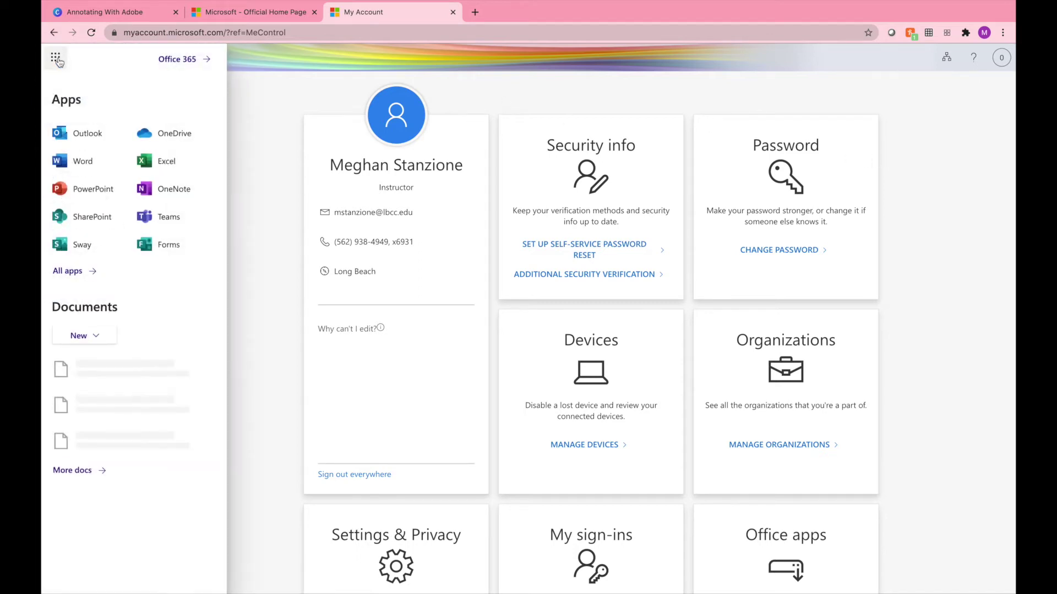
left_click(75, 159)
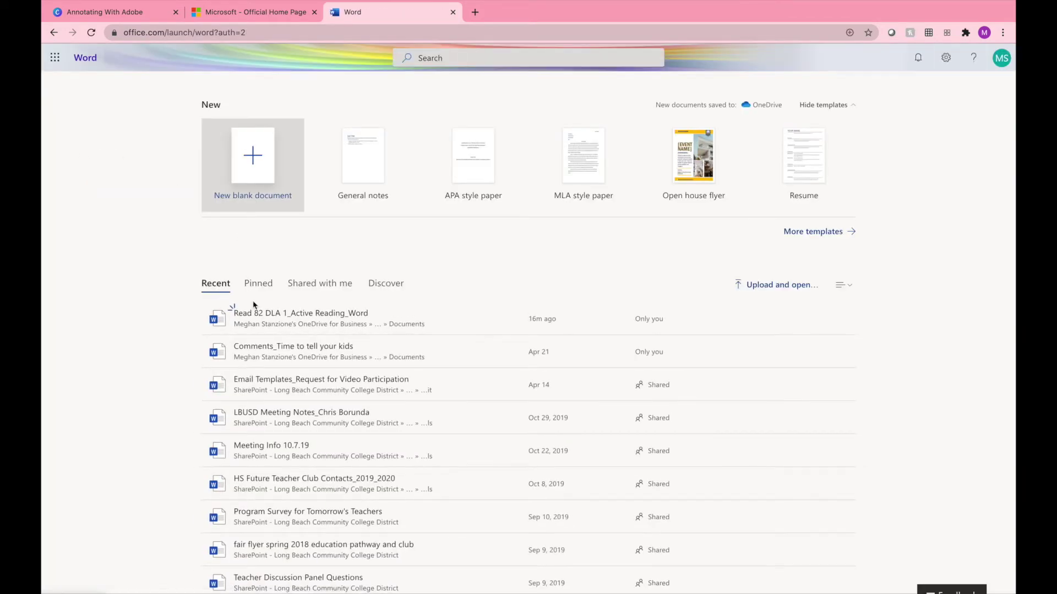
left_click(256, 315)
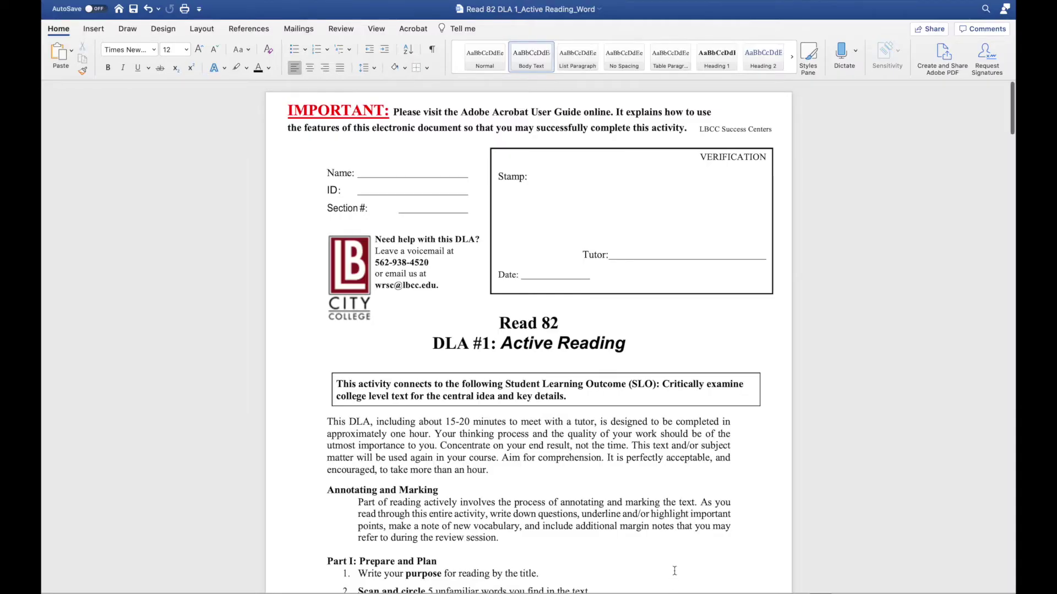
Step: Highlight the Learning Objectives heading and its two numbered items under "16.3 New Media, the Self, and Relationships" in yellow
scroll(675, 587, "down", 5)
scroll(674, 571, "down", 18)
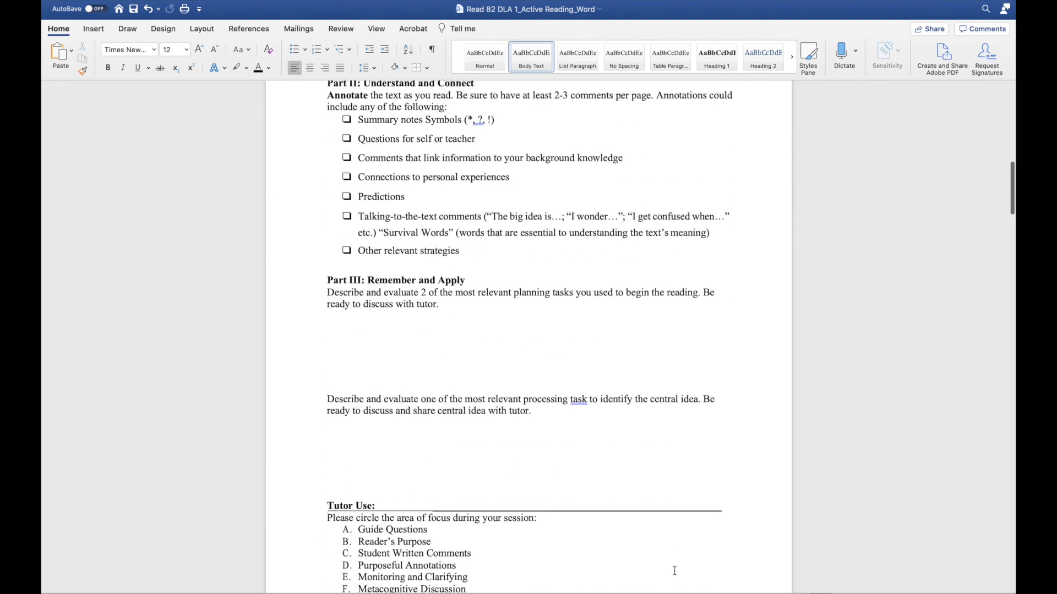
scroll(675, 571, "down", 3)
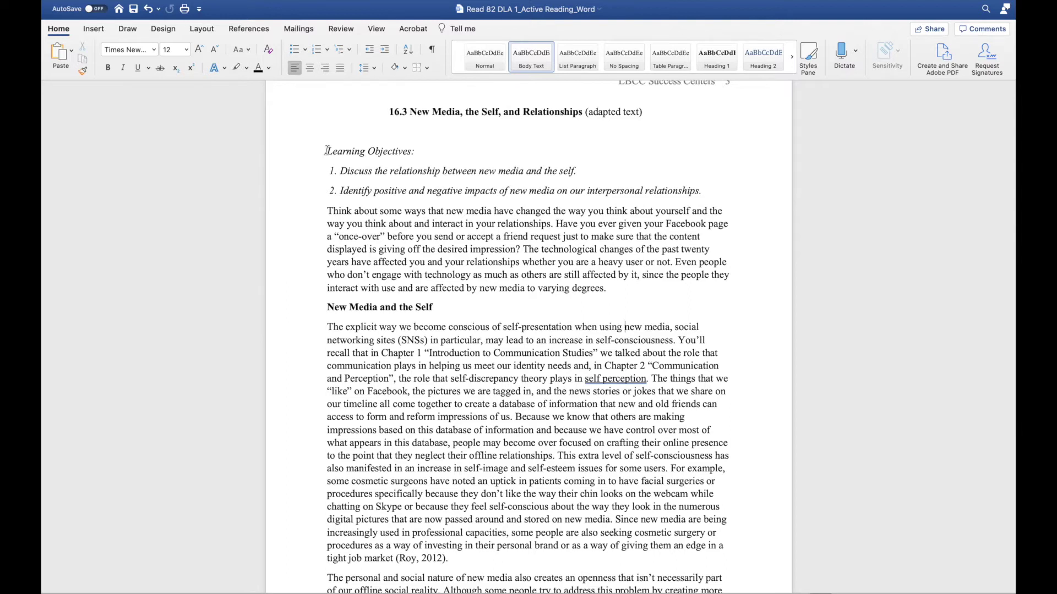
left_click_drag(327, 150, 714, 185)
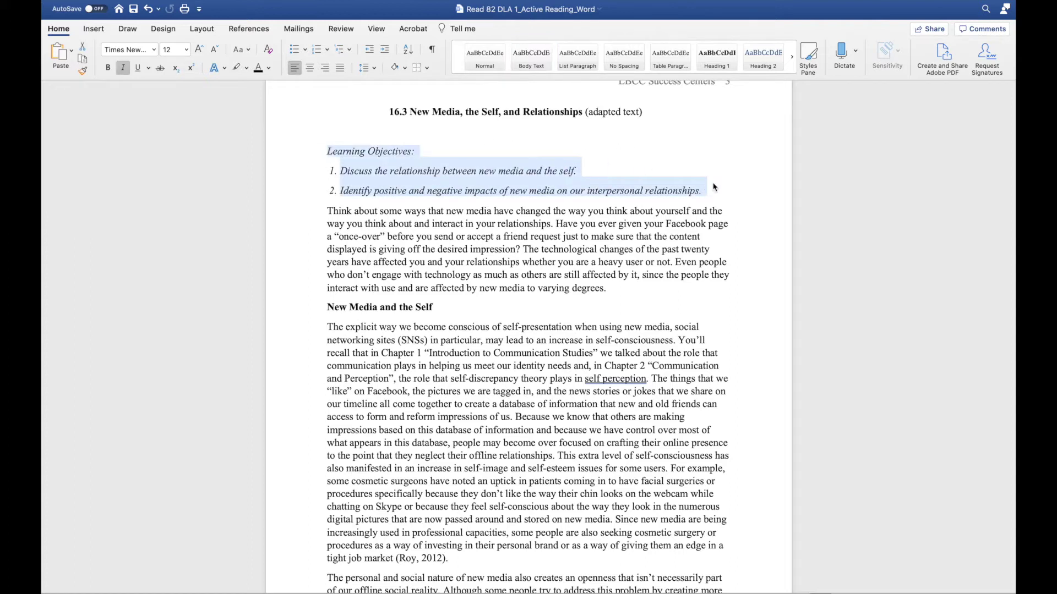
left_click(246, 68)
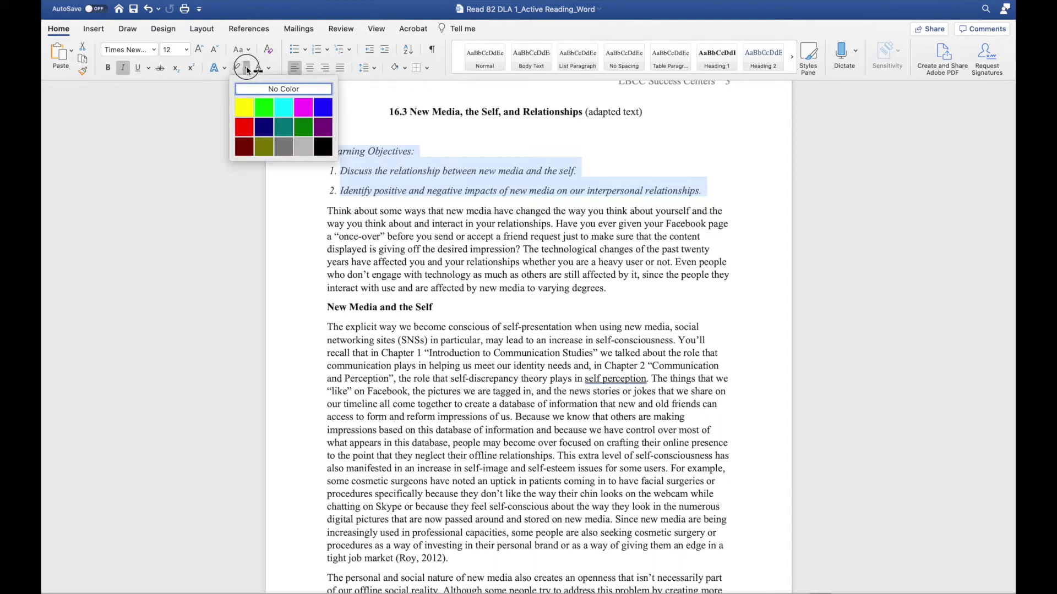
left_click(245, 106)
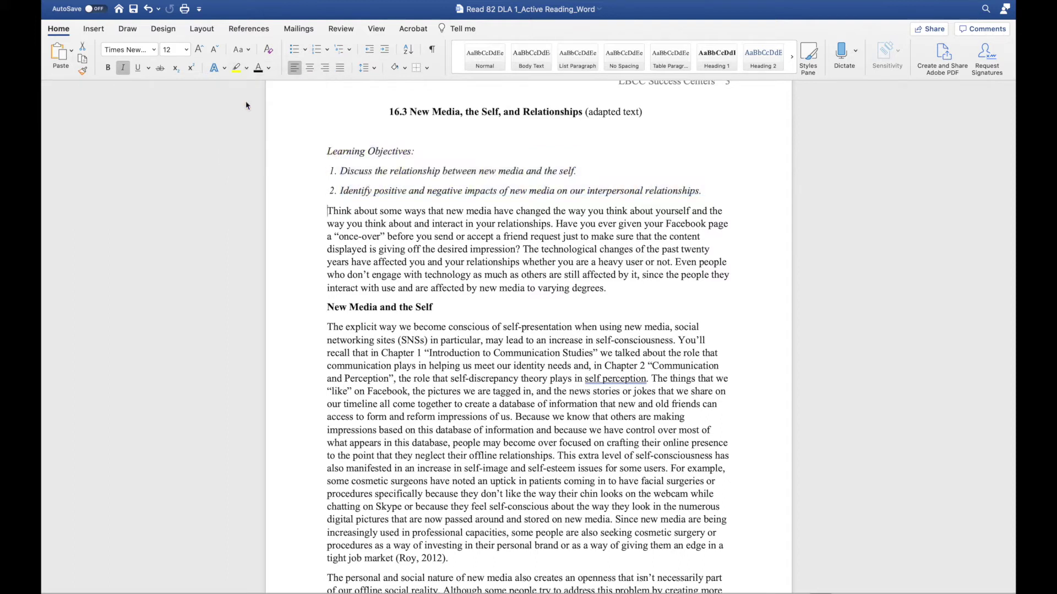
Step: Draw a text box about 2.38" wide and 0.67" high beside the Learning Objectives, containing "My purpose for reading is…"
left_click(98, 32)
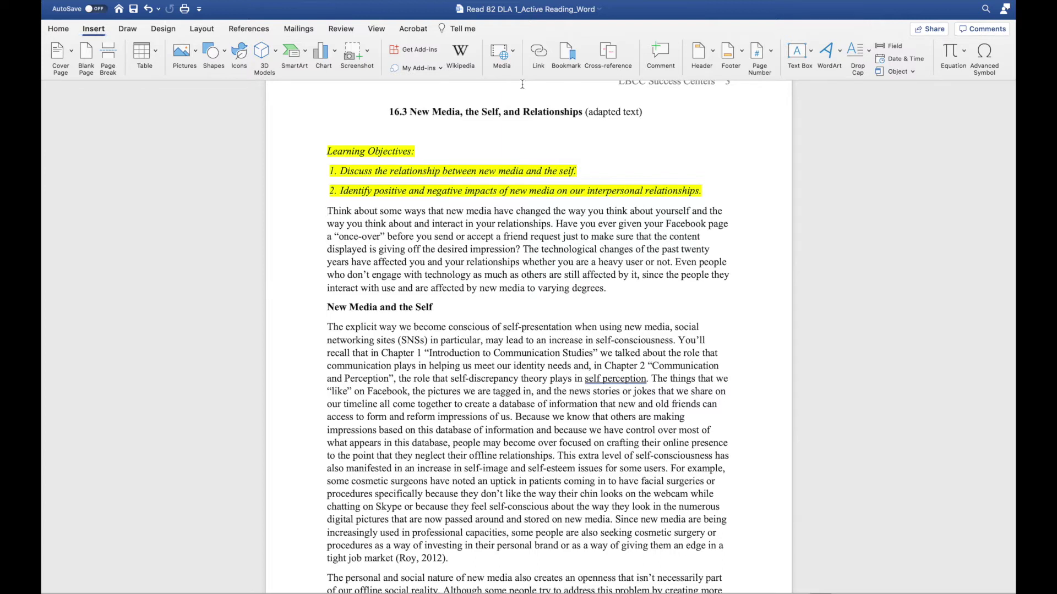
left_click(812, 51)
left_click(818, 70)
mouse_move(588, 132)
left_mouse_down()
mouse_move(686, 120)
mouse_move(736, 173)
left_mouse_up()
type("My purpose for reading is...")
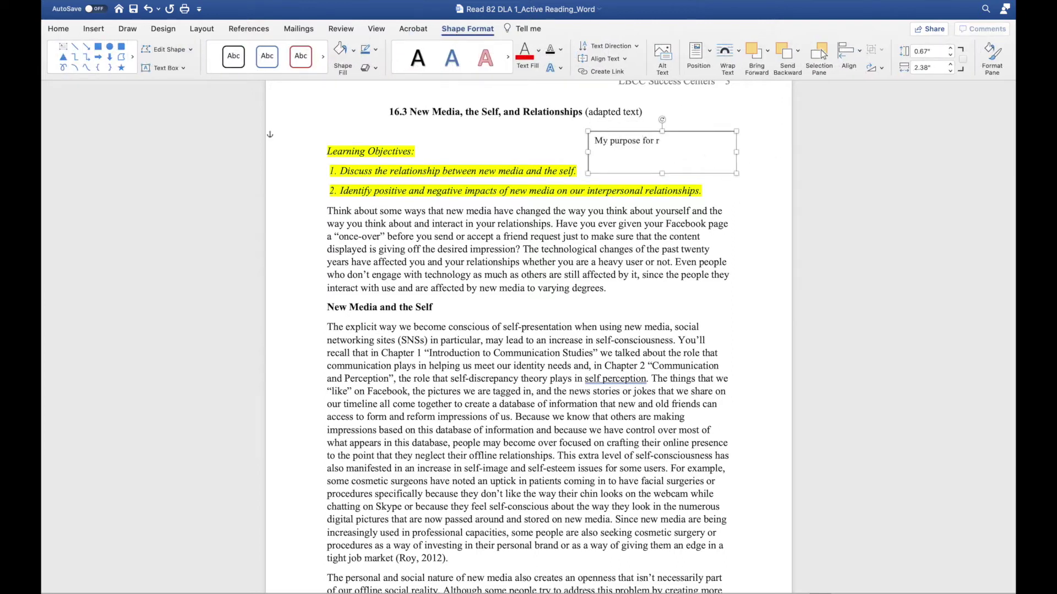
Step: Change the text colour of "My purpose for reading is…" in the text box to purple
left_click(719, 141)
left_click_drag(718, 142, 594, 140)
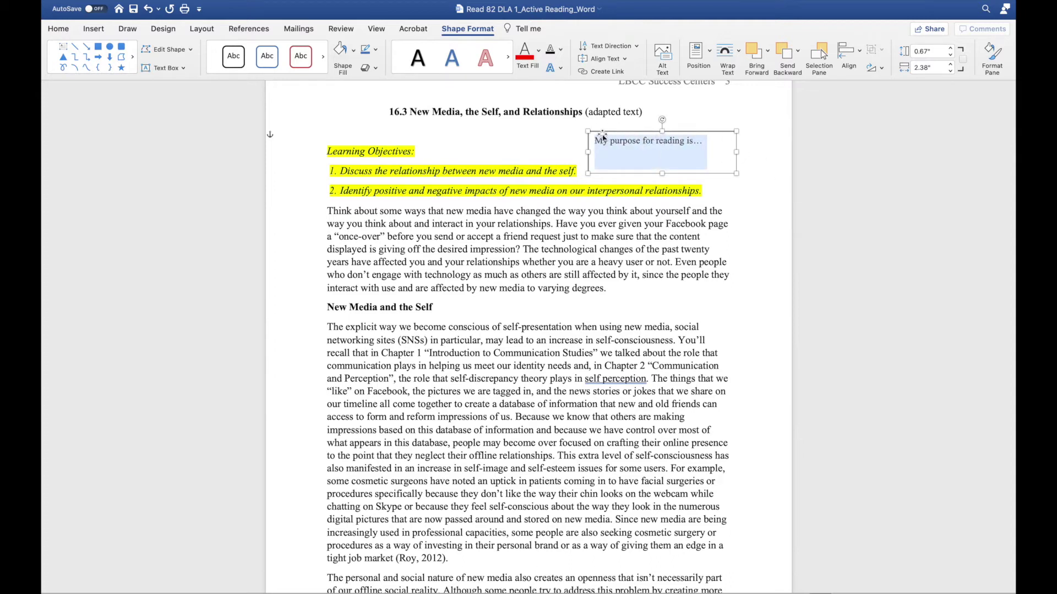
left_click(538, 55)
left_click(623, 198)
left_click(701, 145)
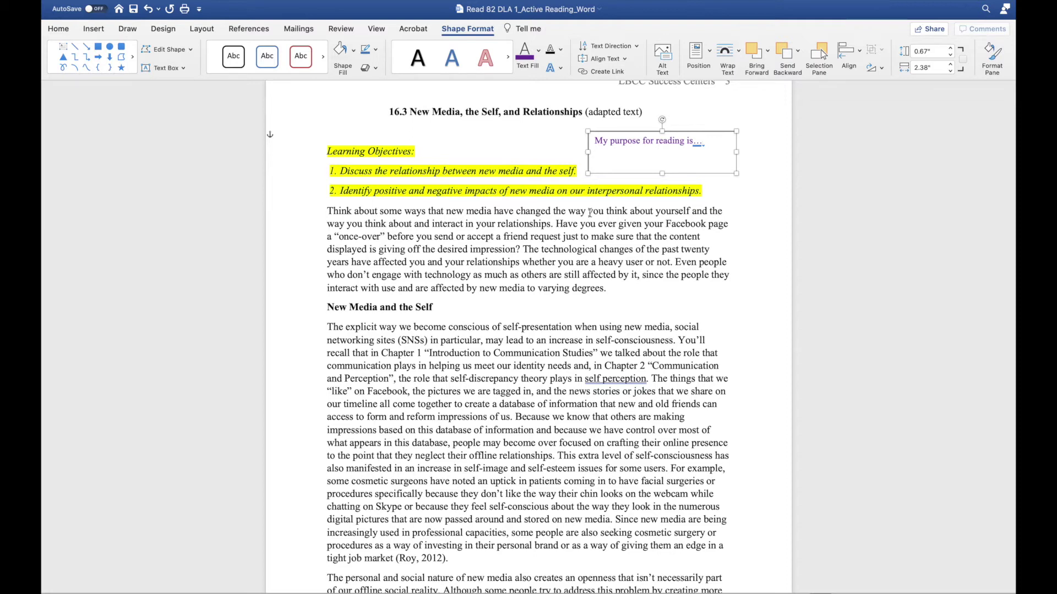
Step: Format the word "once-over" in the first paragraph with a wavy underline, red font colour and bold
left_click(386, 237)
left_click_drag(386, 237, 335, 234)
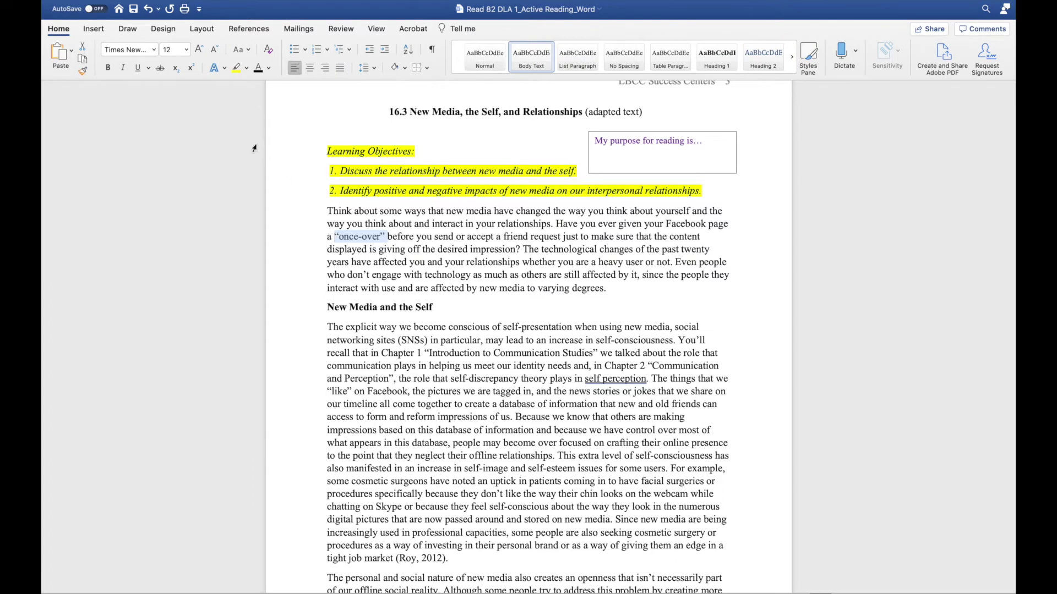
left_click(148, 68)
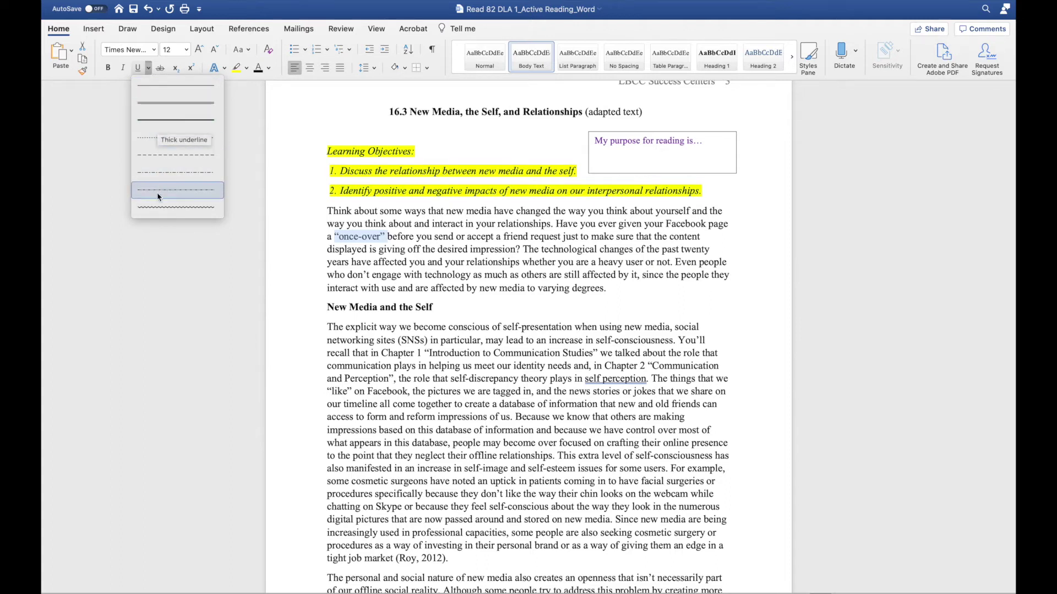
left_click(157, 208)
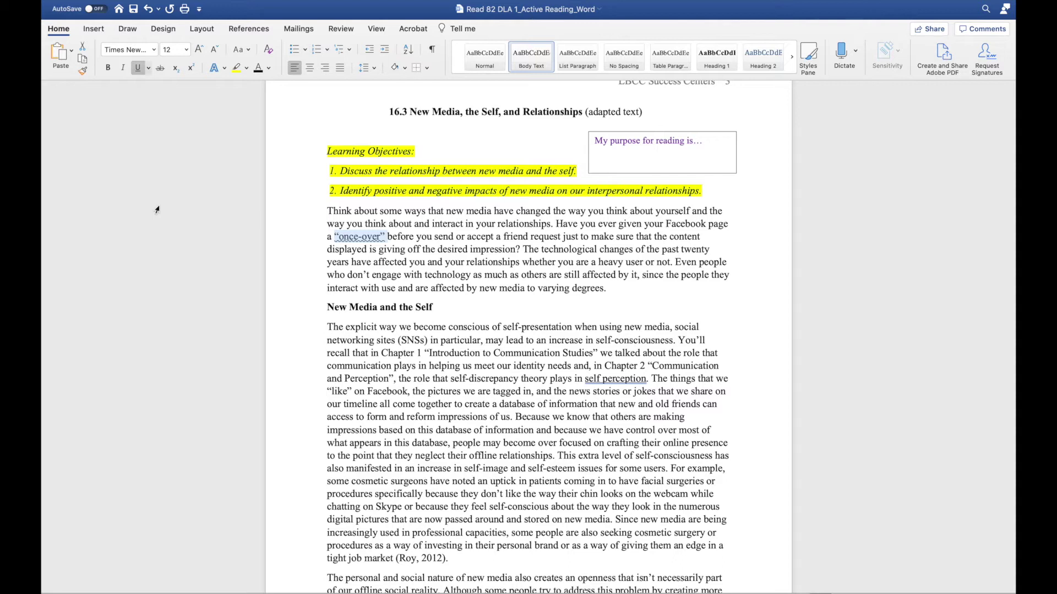
left_click(269, 69)
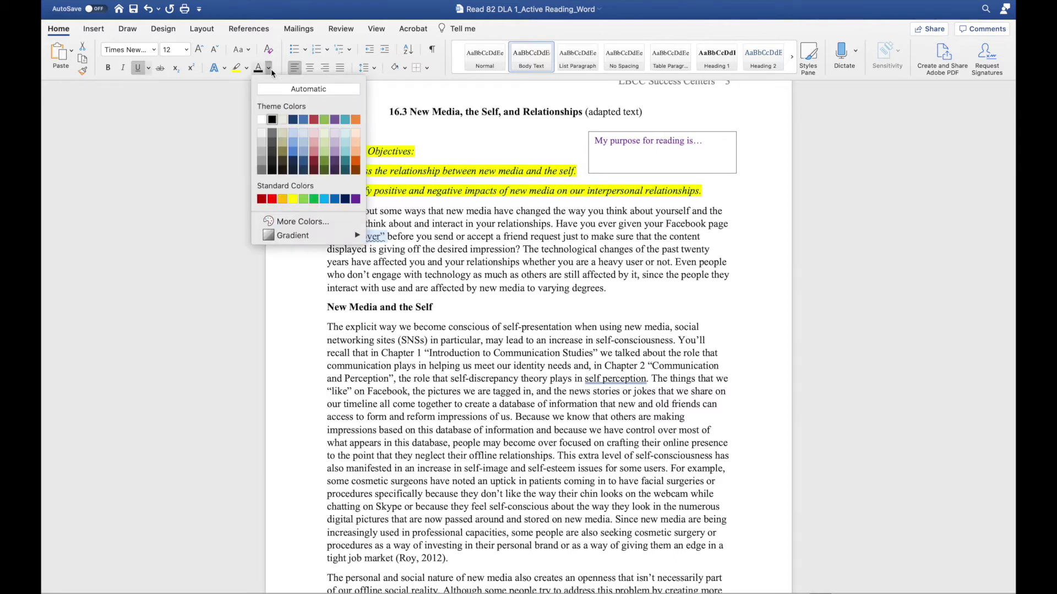
left_click(271, 200)
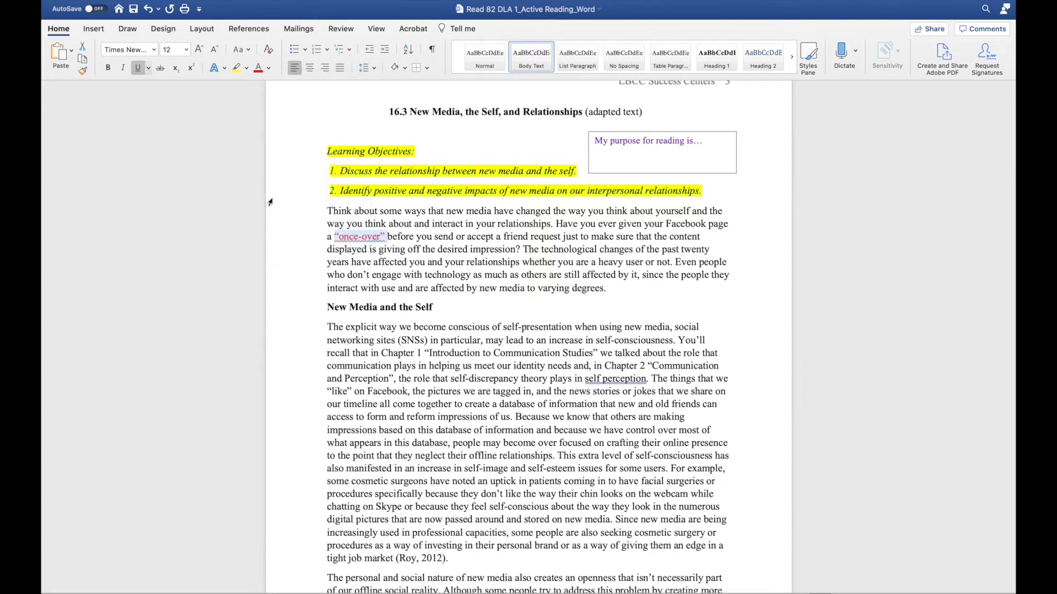
left_click(110, 69)
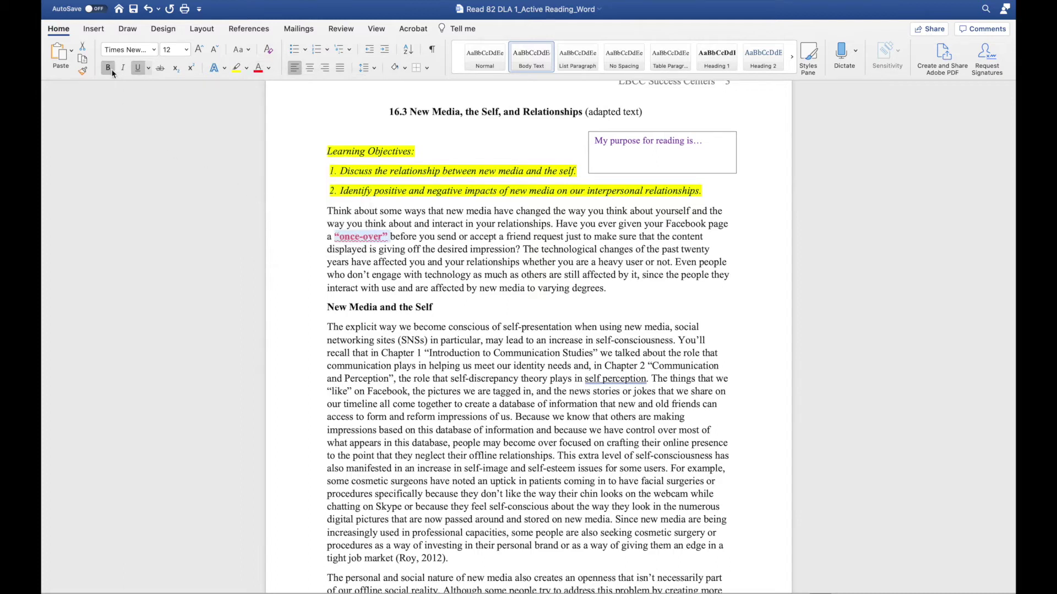
Step: Box the word "self-presentation" in the first sentence of New Media and the Self with outside borders
left_click(502, 329)
left_click_drag(503, 328, 551, 332)
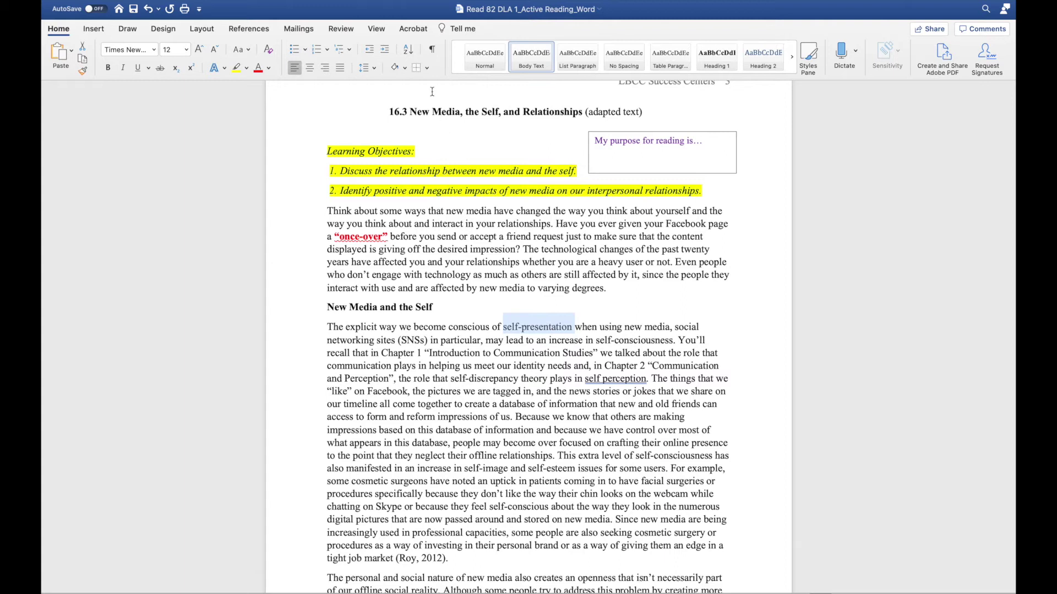
left_click(427, 68)
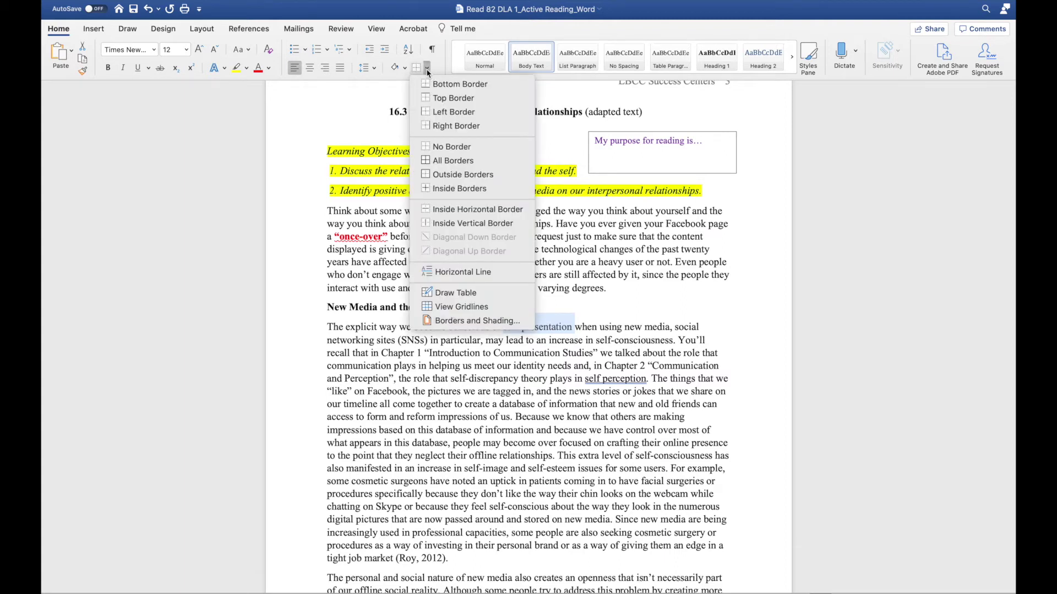
left_click(449, 175)
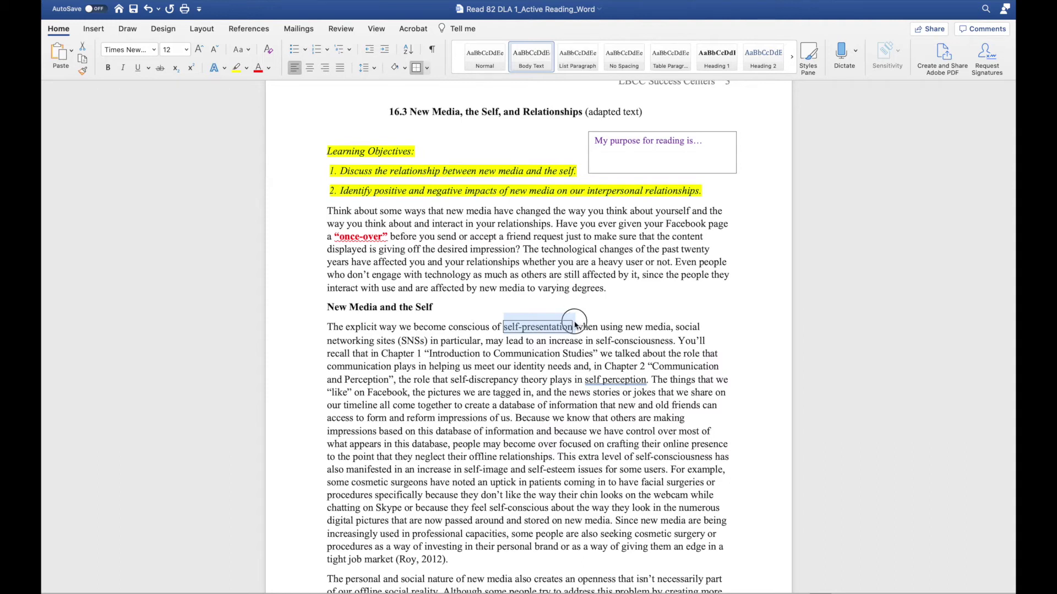
left_click(574, 325)
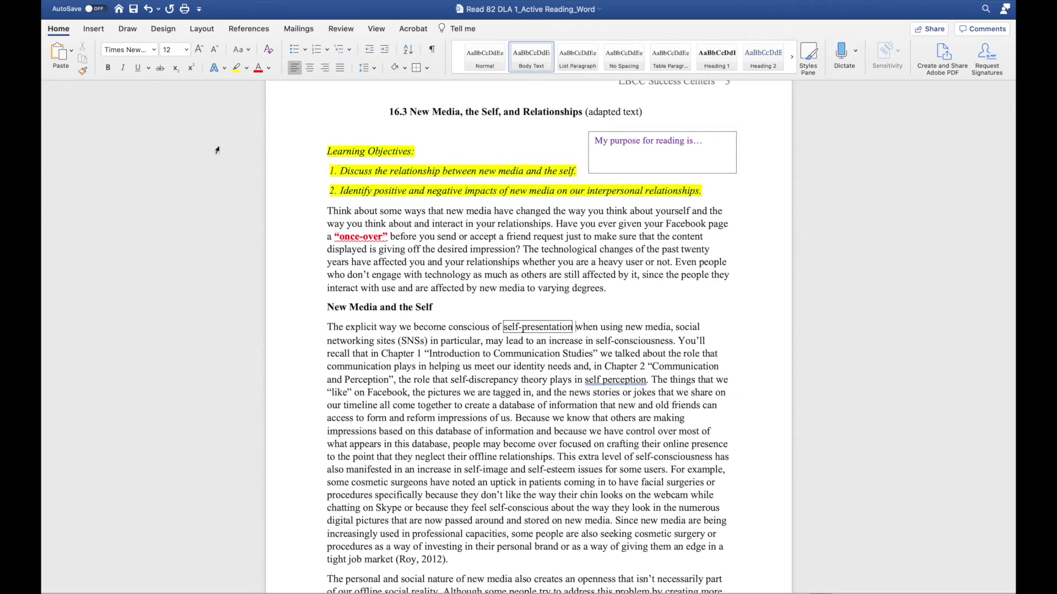
Step: Draw two question marks above the boxed word "self-presentation" with a pen set to the purple-blue ink effect
left_click(134, 35)
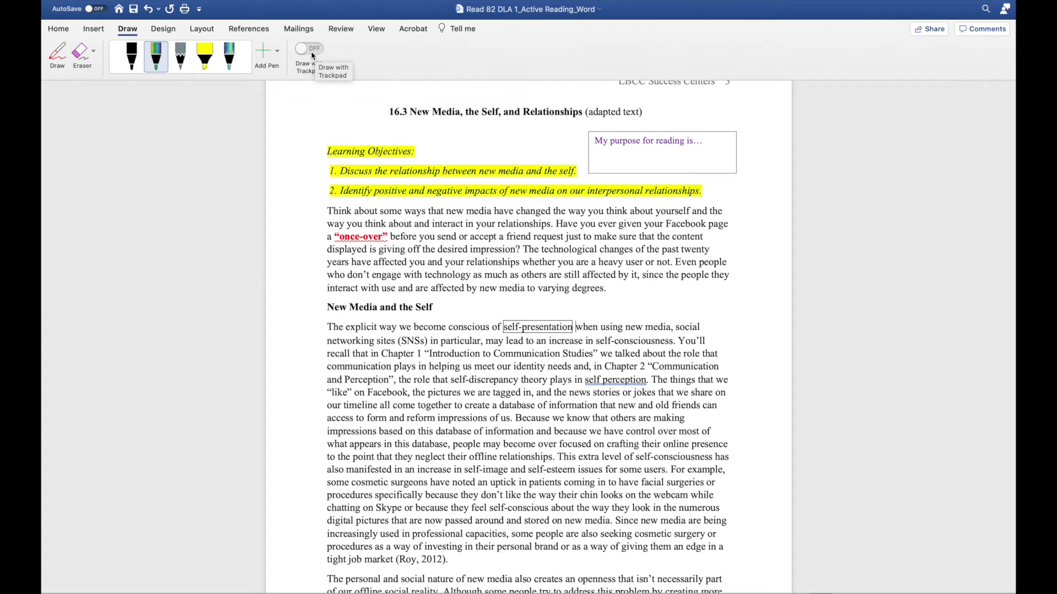
left_click(165, 65)
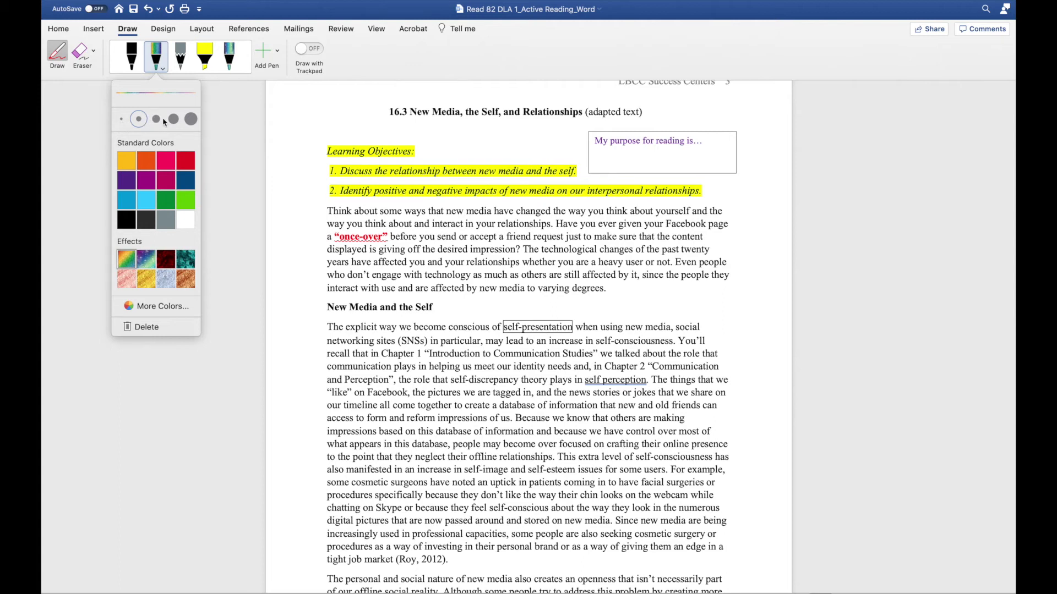
left_click(146, 267)
left_click(532, 301)
left_click_drag(533, 302, 550, 310)
left_click(550, 314)
Step: Draw a vertical exclamation stroke in the margin beside the first paragraph, erase the stroke and leave drawing mode
left_click_drag(746, 218, 746, 238)
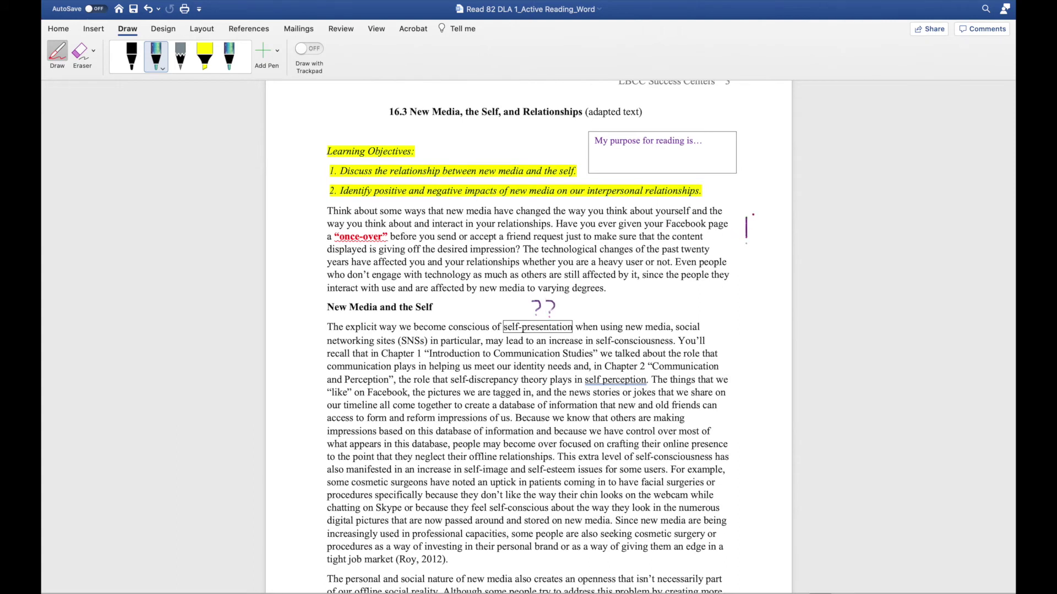
left_click(79, 52)
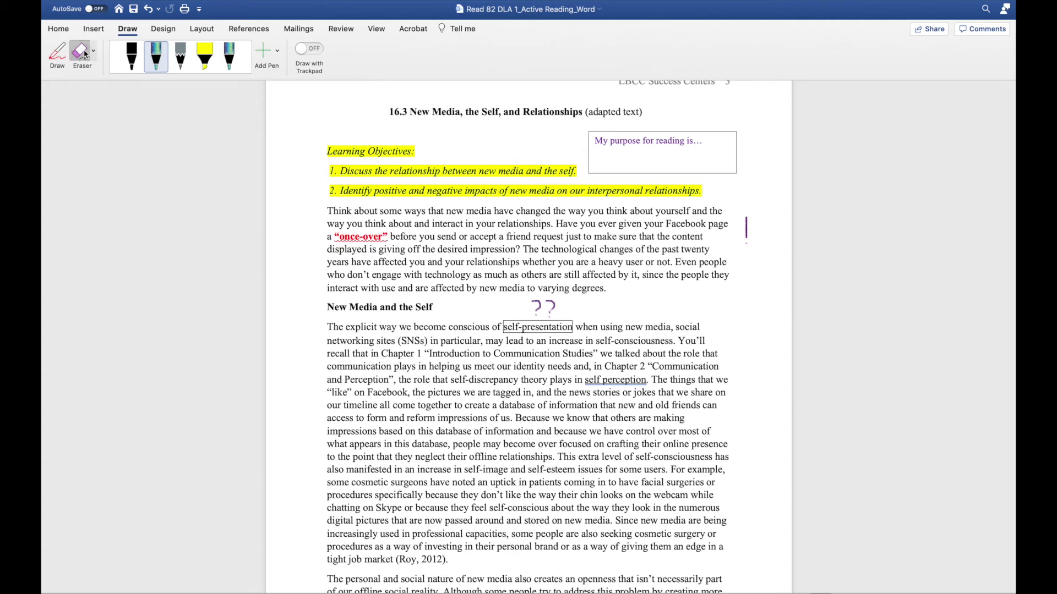
left_click_drag(746, 220, 751, 236)
key("Escape")
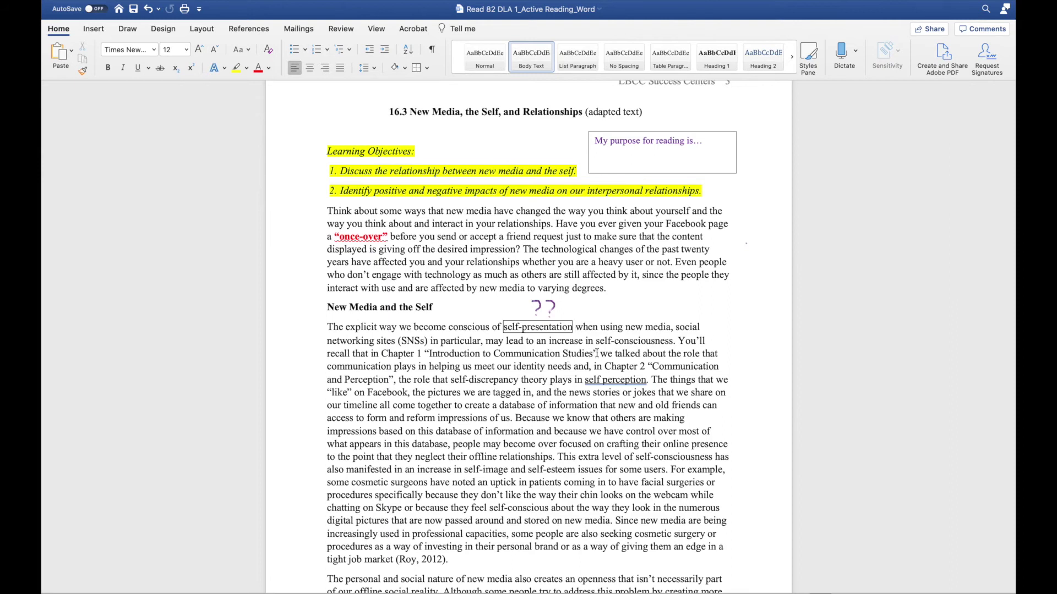
Step: Add the comment "Did we read this?" to the phrase "Introduction to Communication Studies", and delete that comment
left_click_drag(597, 352, 426, 357)
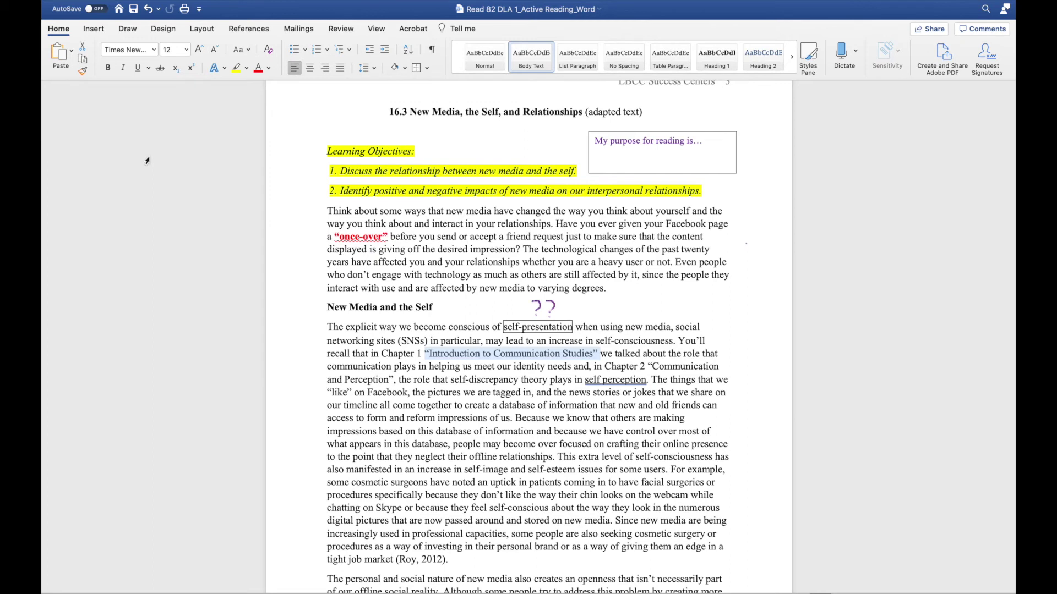
left_click(98, 33)
left_click(661, 53)
type("Did we read this?")
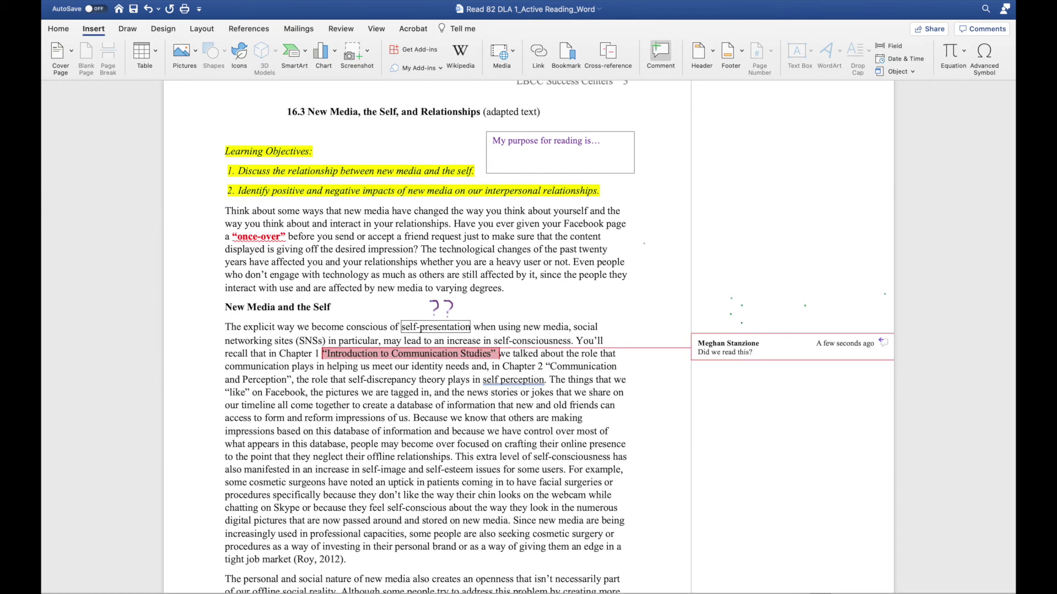
right_click(788, 345)
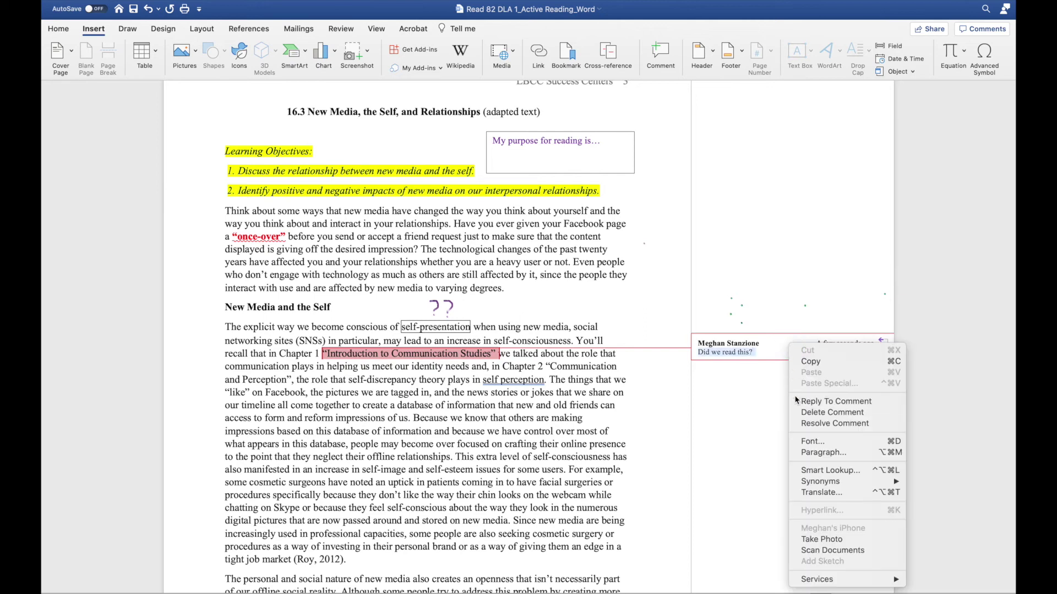
left_click(801, 412)
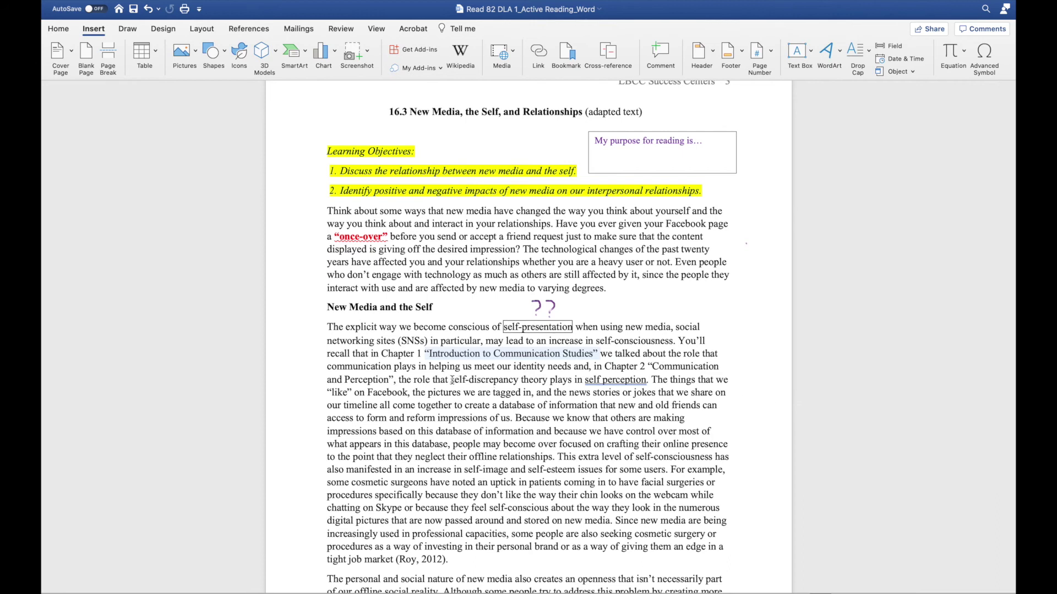
Step: Add the comment "Ask about this in class." to the phrase "self-discrepancy theory" in New Media and the Self
left_click_drag(452, 380, 533, 381)
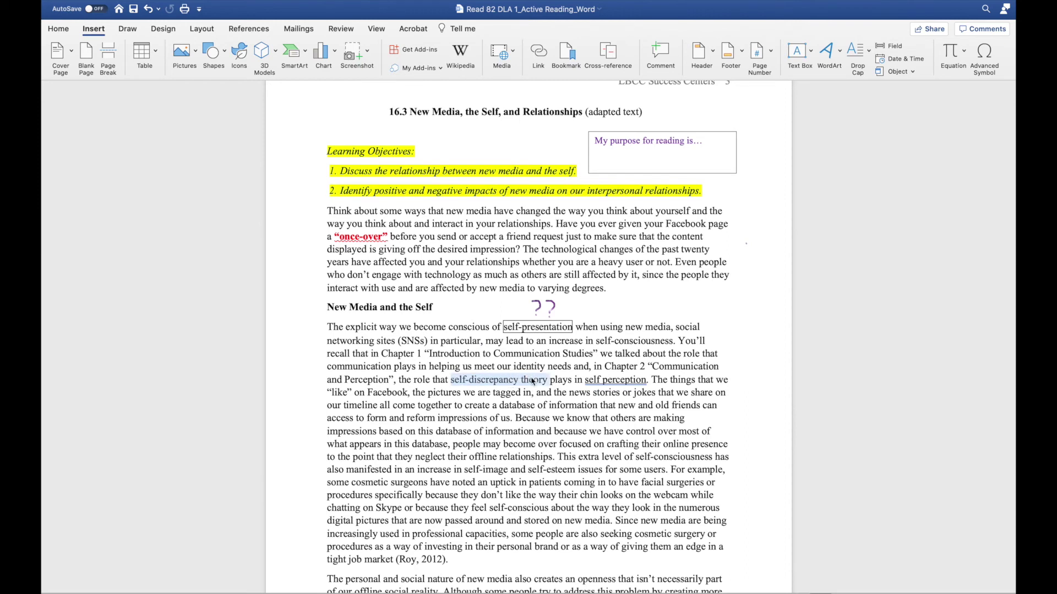
left_click(659, 48)
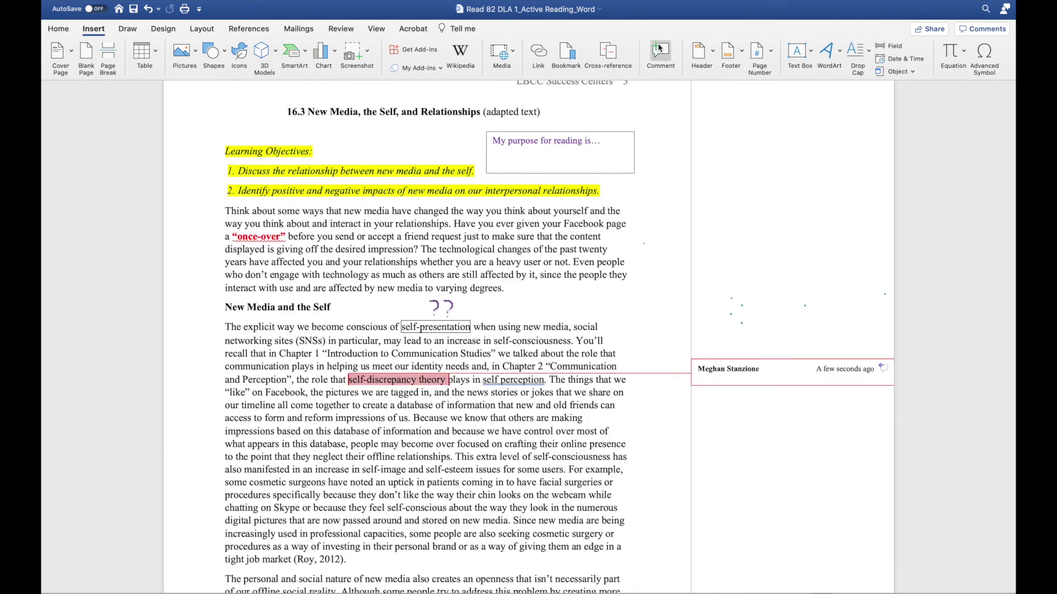
type("Ask about this in class.")
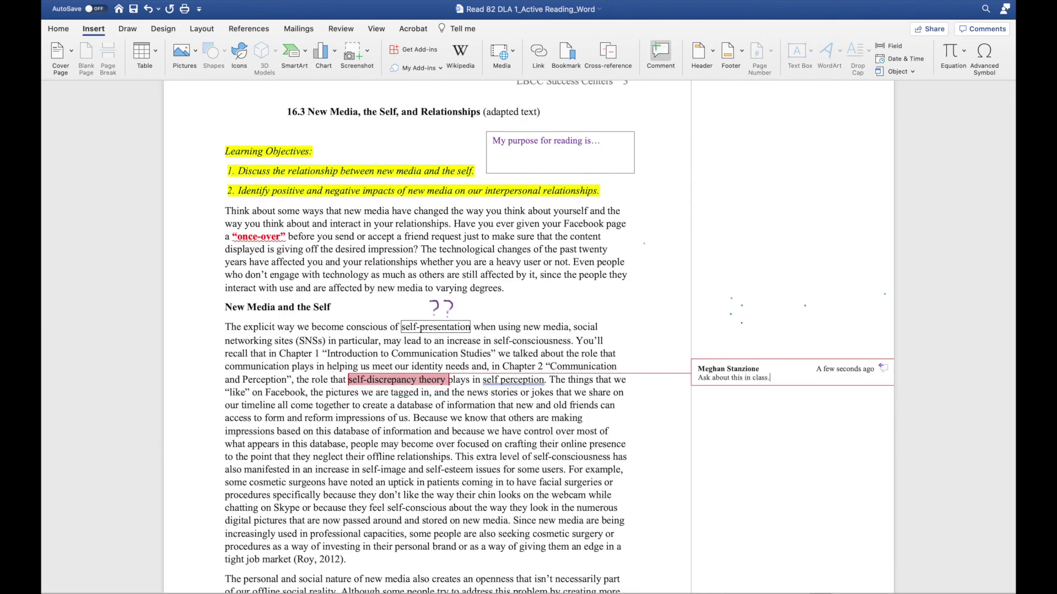
left_click(455, 457)
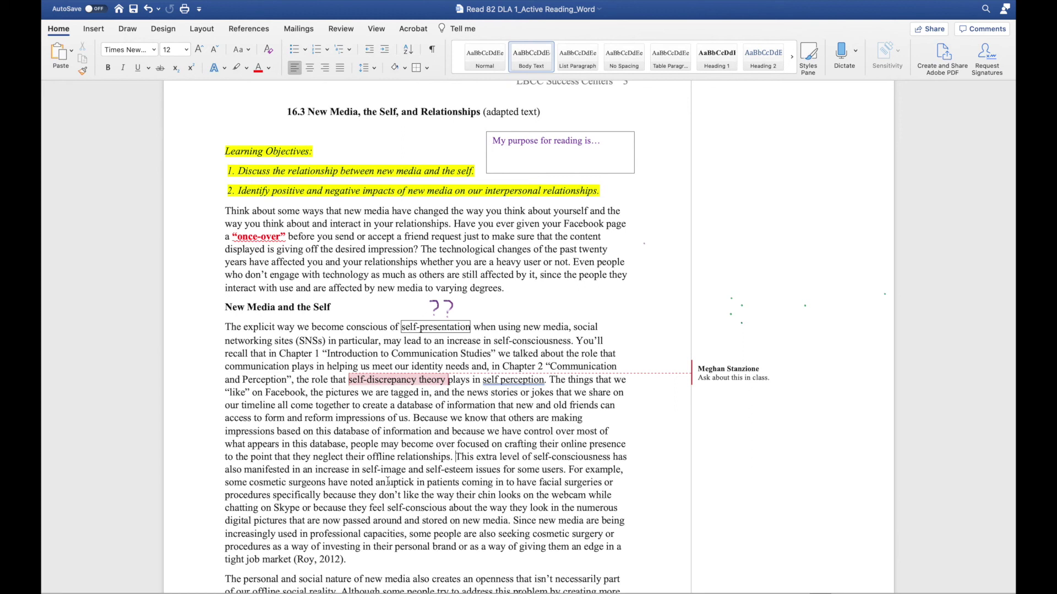
Step: Highlight the phrase "uptick in patients" in turquoise in the sentence about cosmetic surgeons
left_click_drag(387, 482, 450, 487)
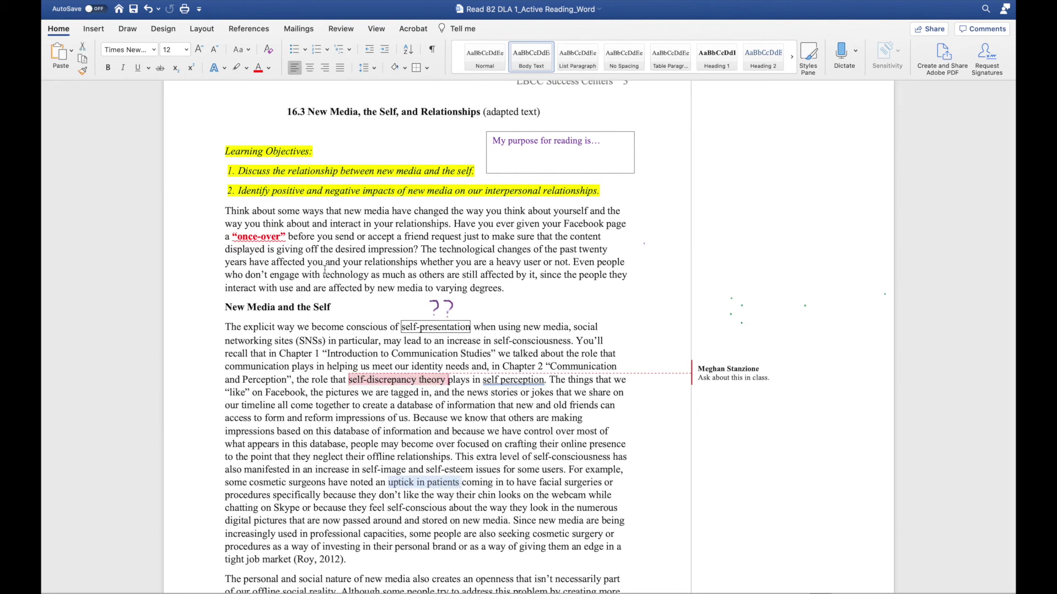
left_click(247, 68)
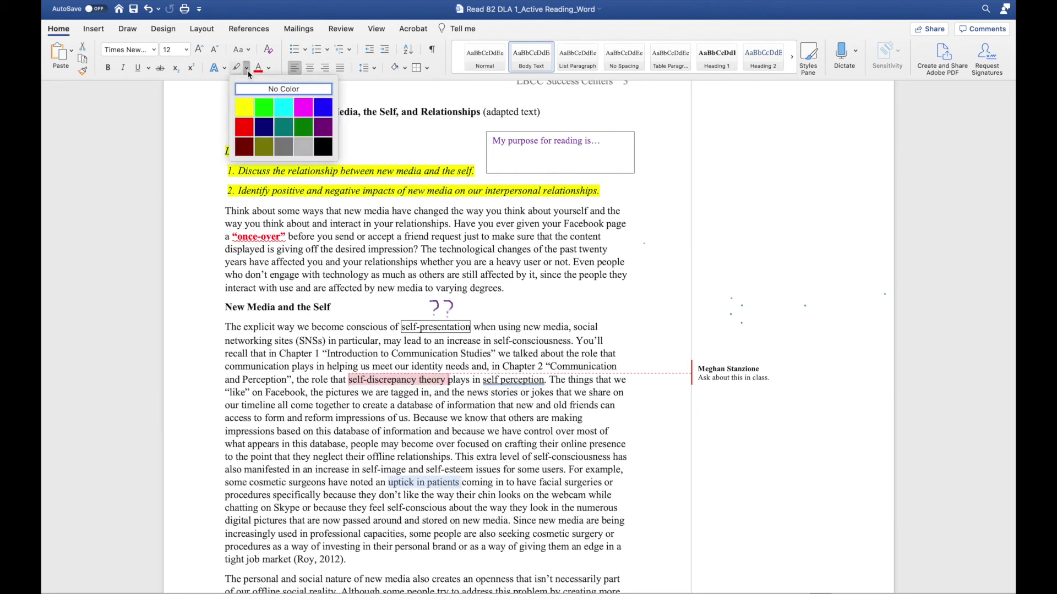
left_click(283, 112)
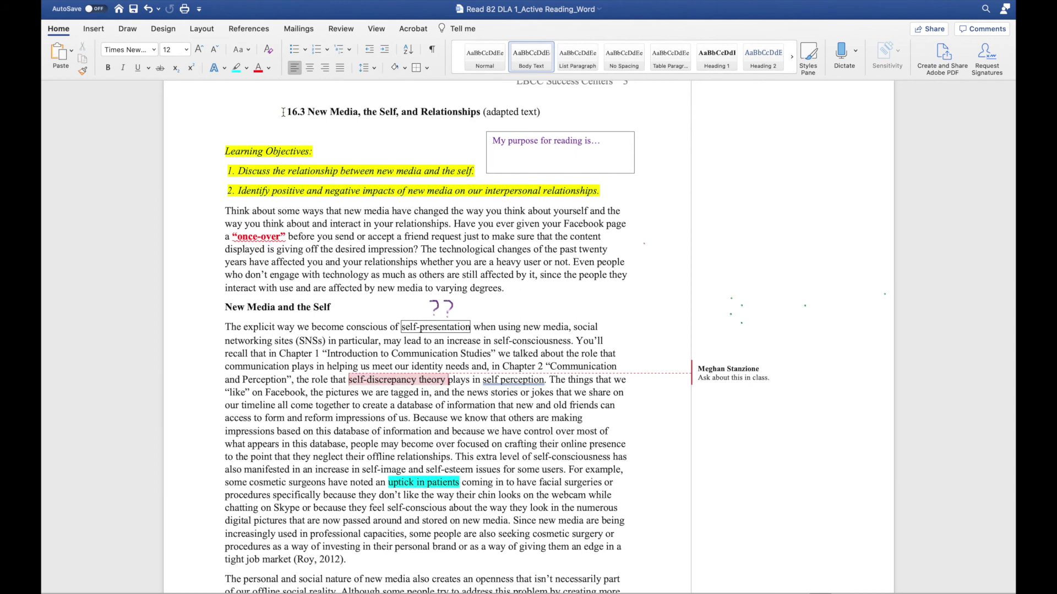
Step: Attach the comment "Wow, this is extreme!" at the turquoise-highlighted phrase "uptick in patients"
left_click(92, 32)
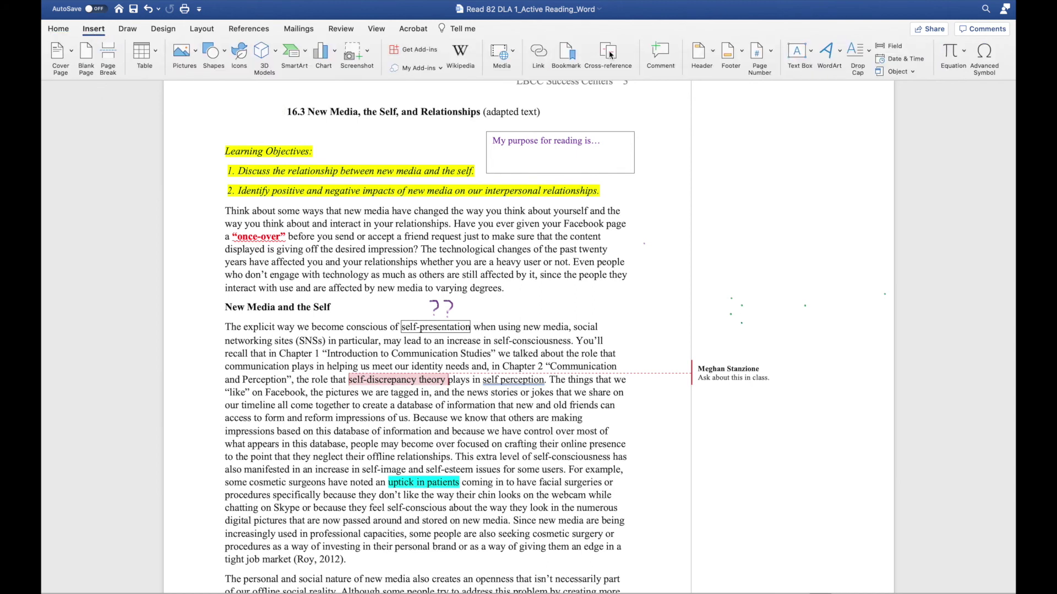
left_click(664, 53)
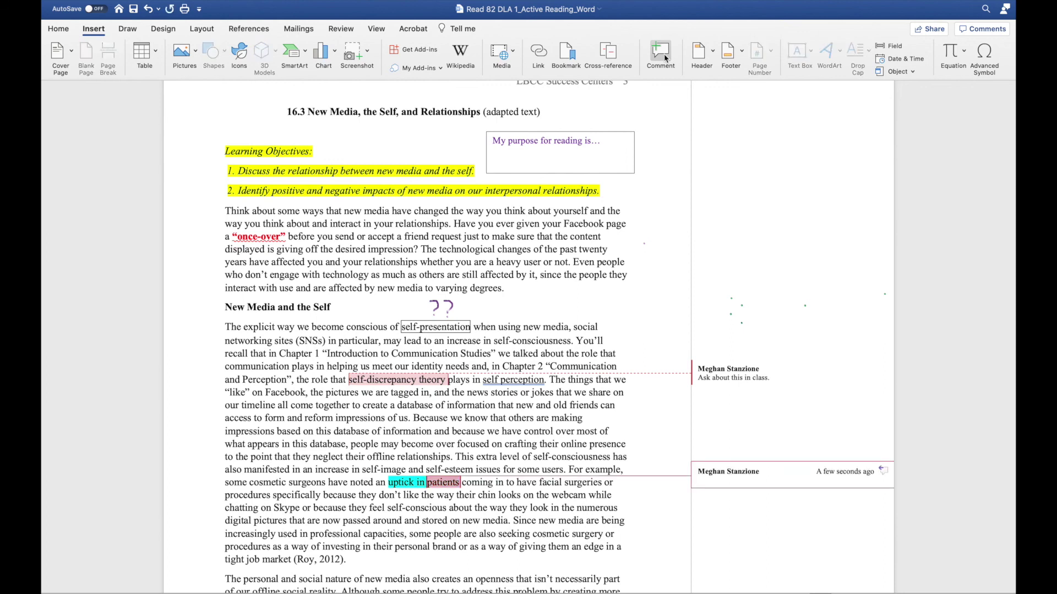
type("Wow, this is extreme!")
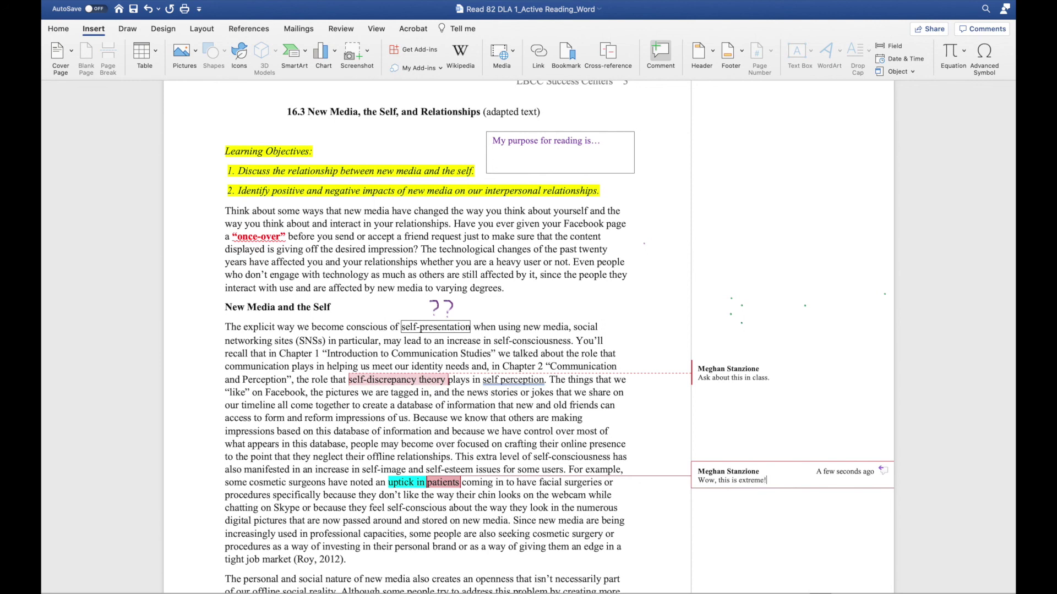